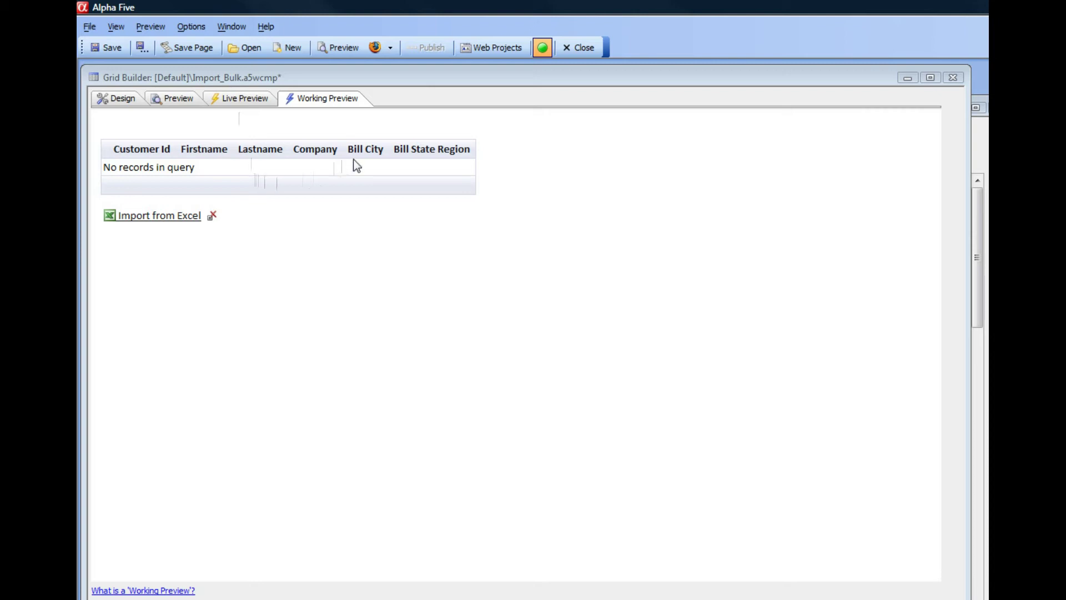
Step: Change cell B2's first name from Mike to Bernard and close CustomerData.xls
click(166, 224)
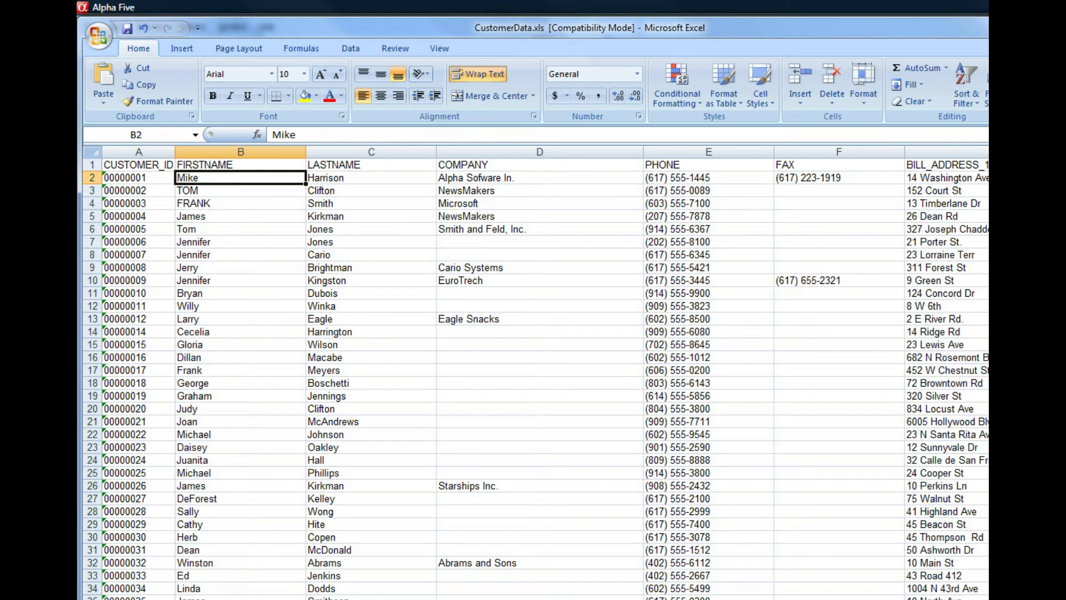
double_click(191, 178)
double_click(189, 177)
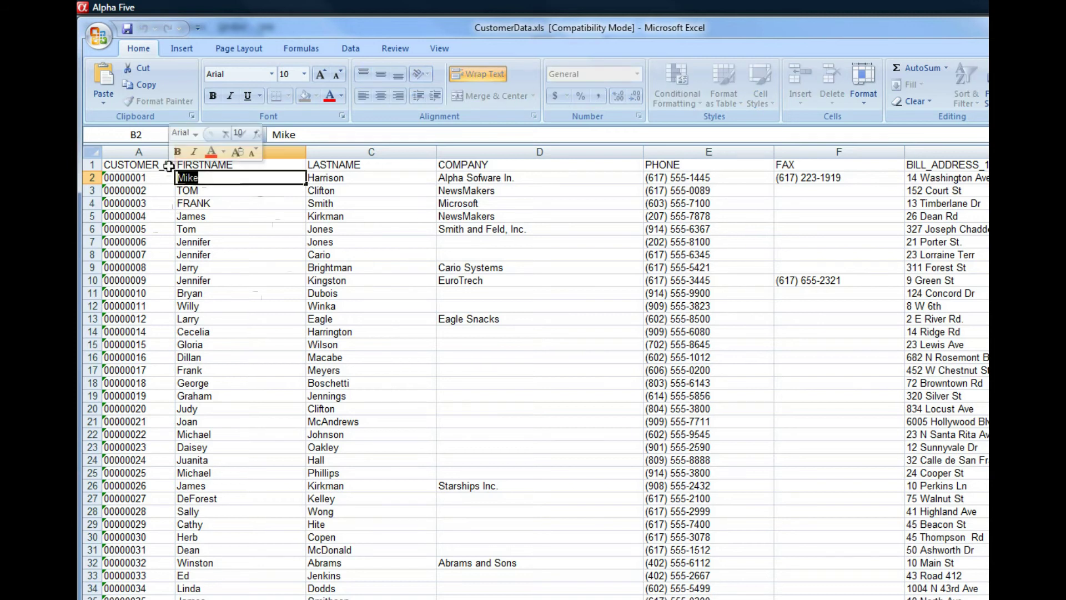
text(Bernard)
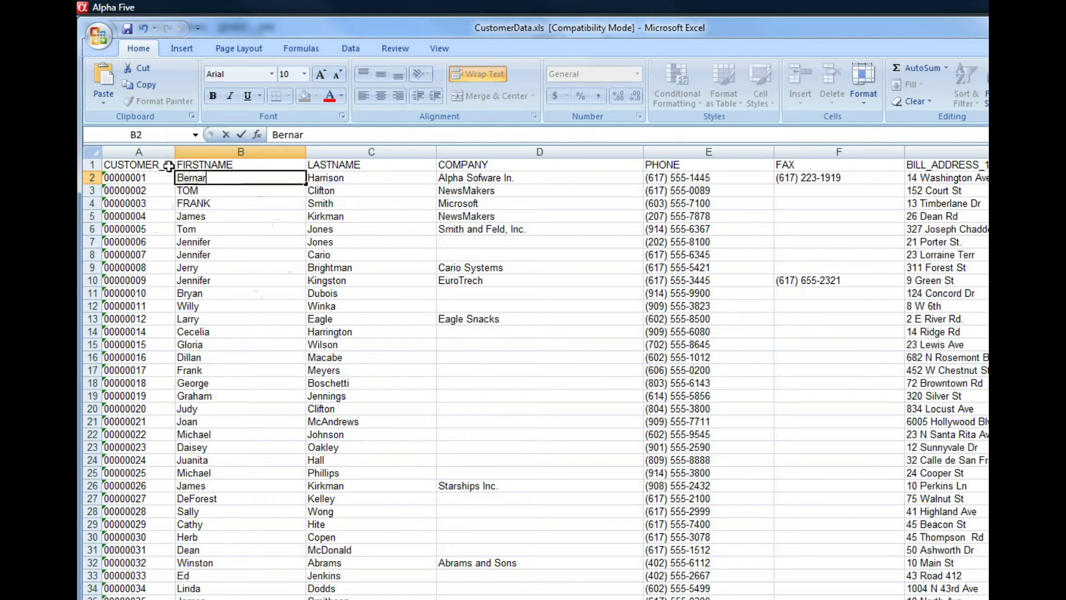
click(221, 194)
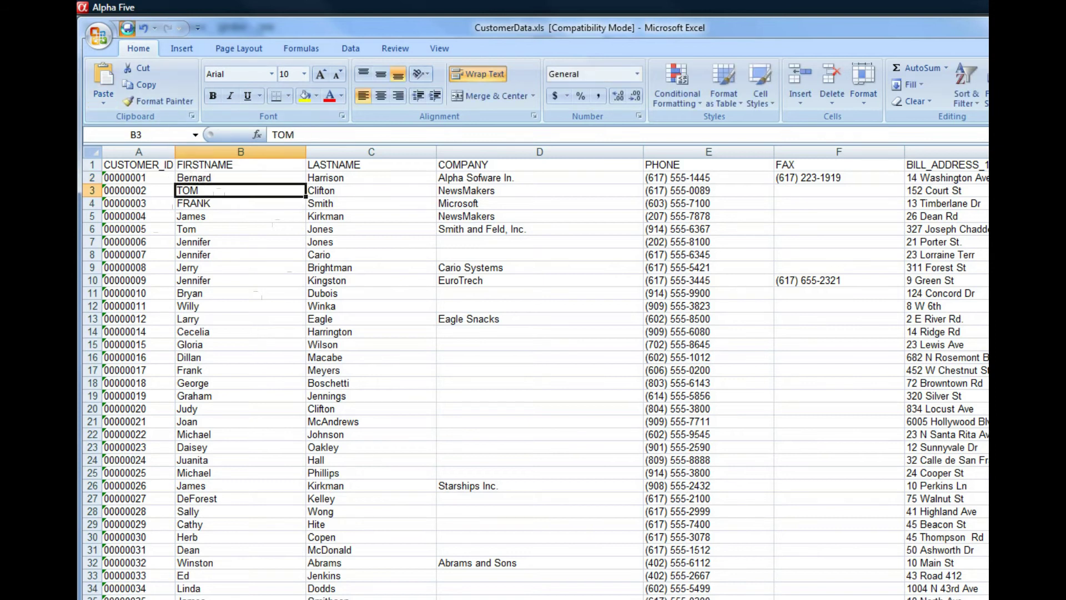
key(ctrl+w)
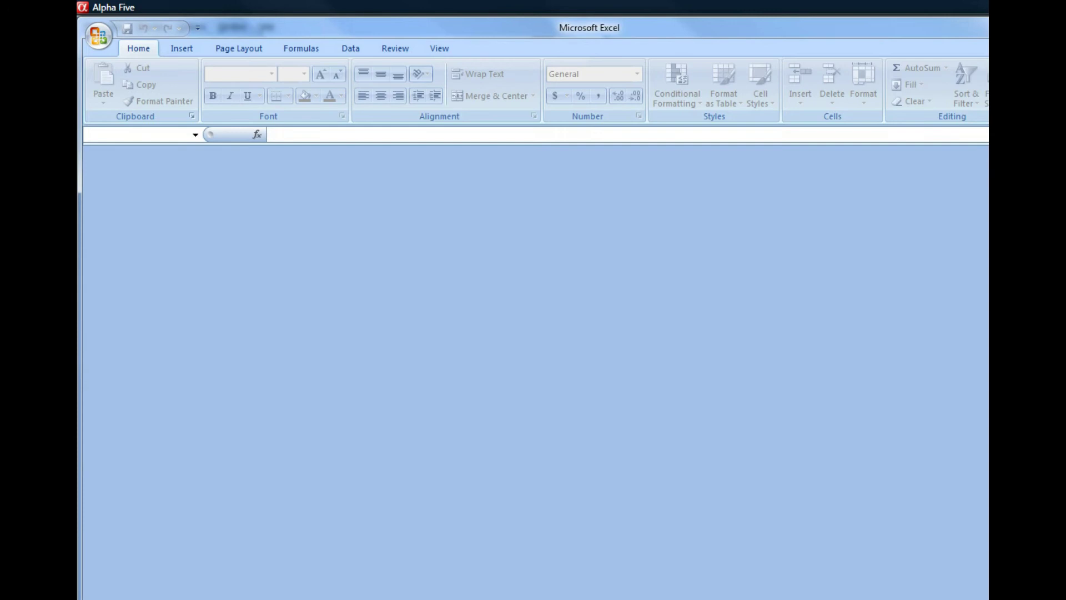
Step: Import CustomerData.xls into the grid table, giving 59 records with Bernard listed first
key(alt+F4)
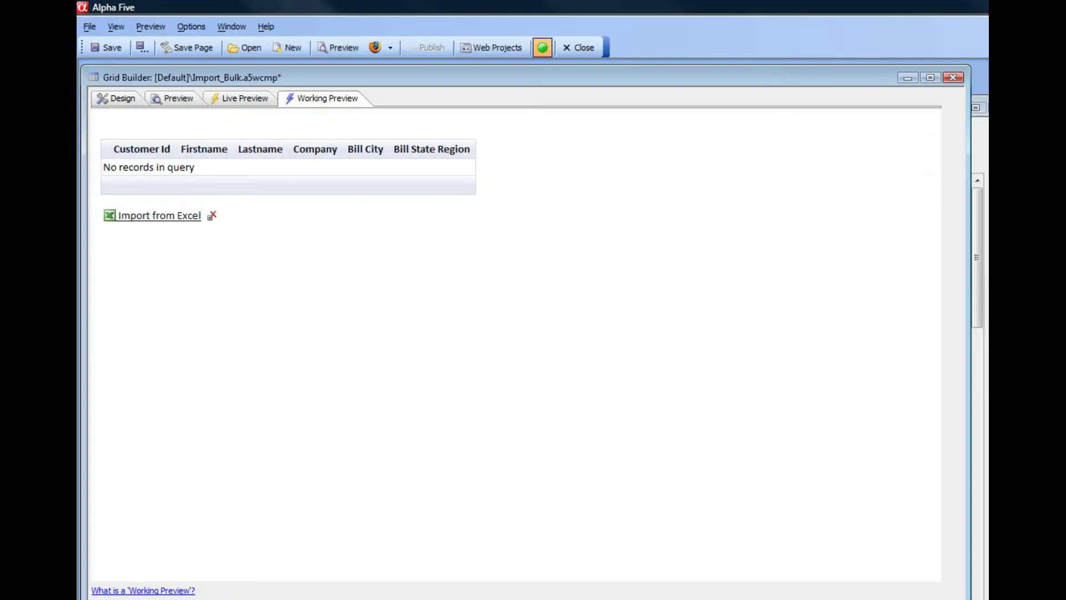
click(157, 221)
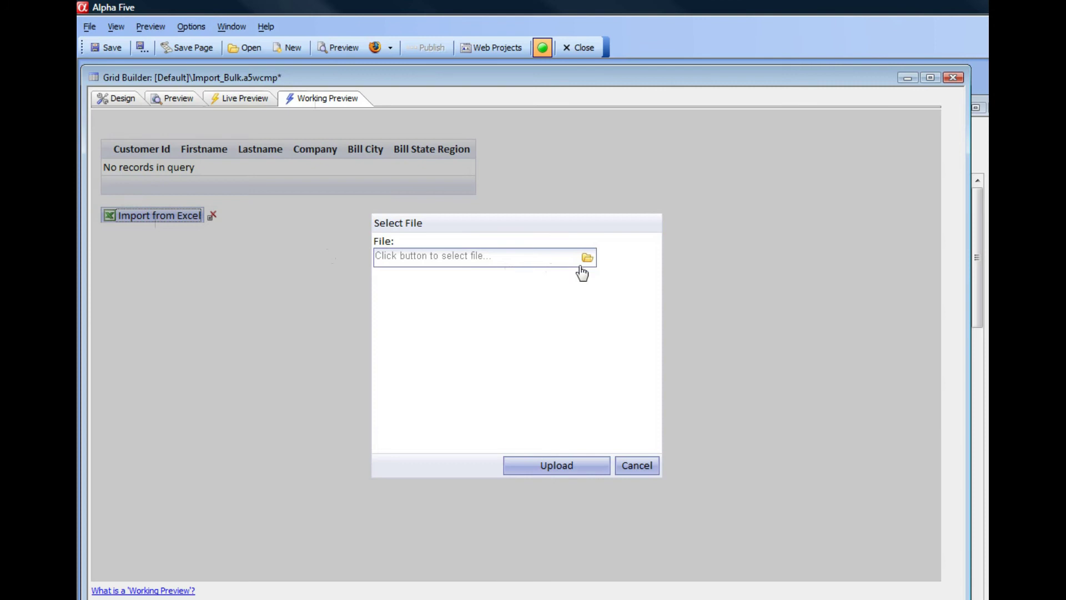
click(586, 258)
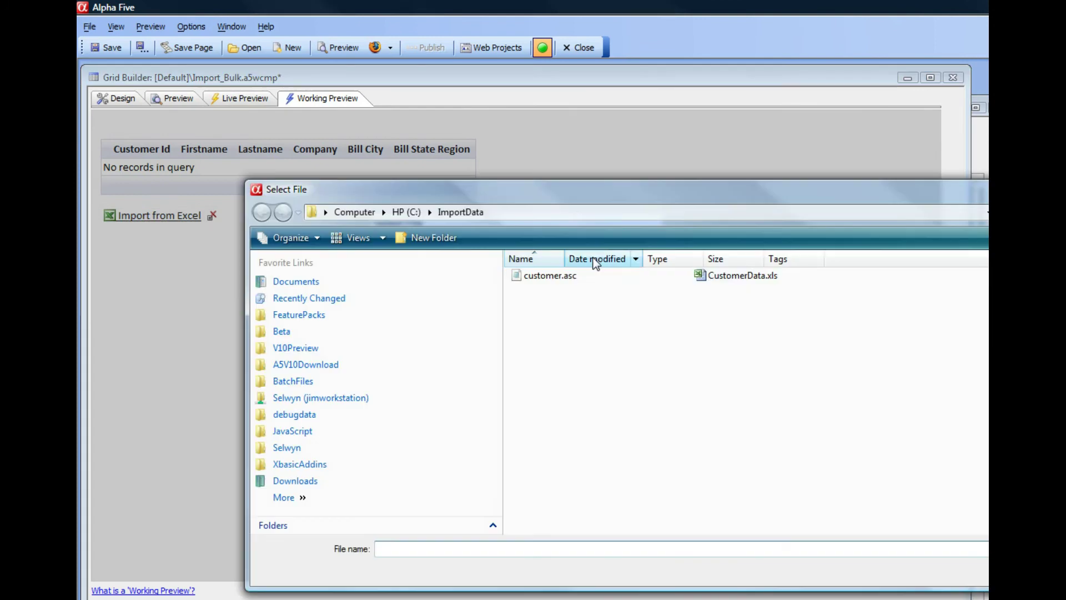
double_click(732, 275)
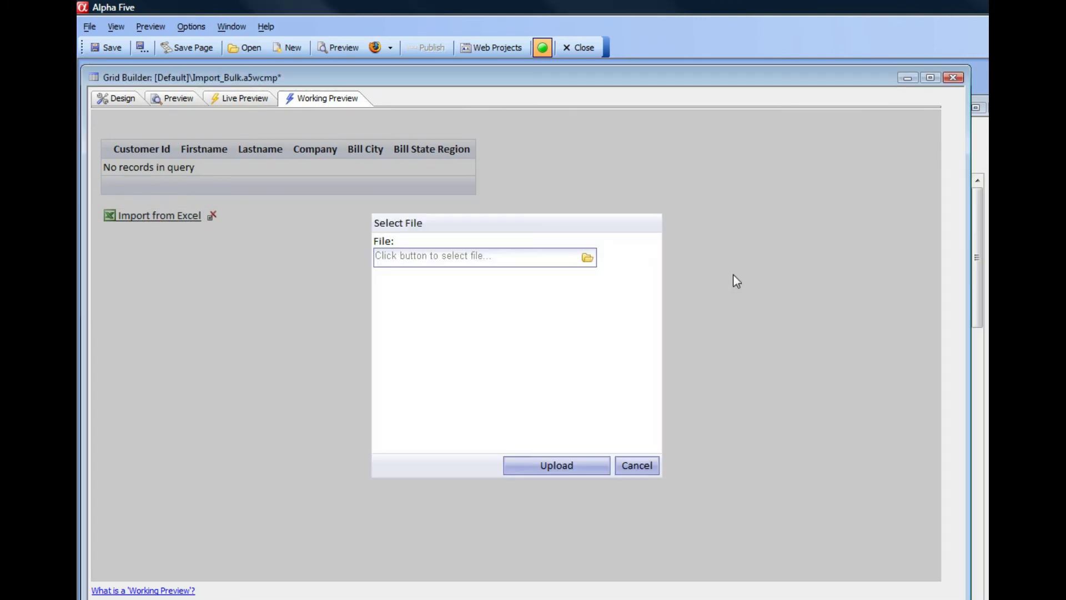
click(539, 470)
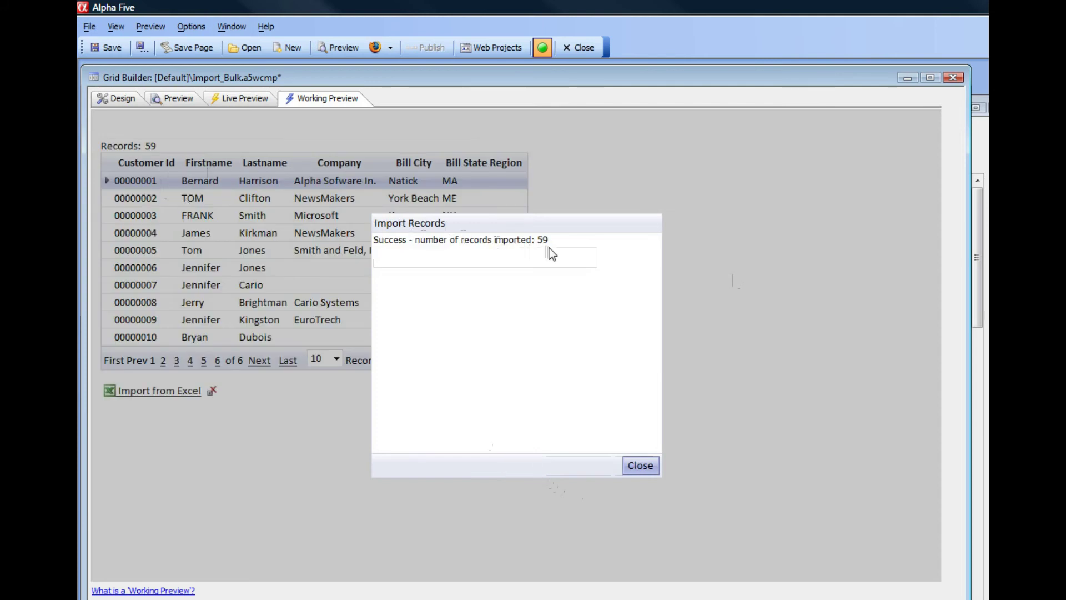
click(653, 465)
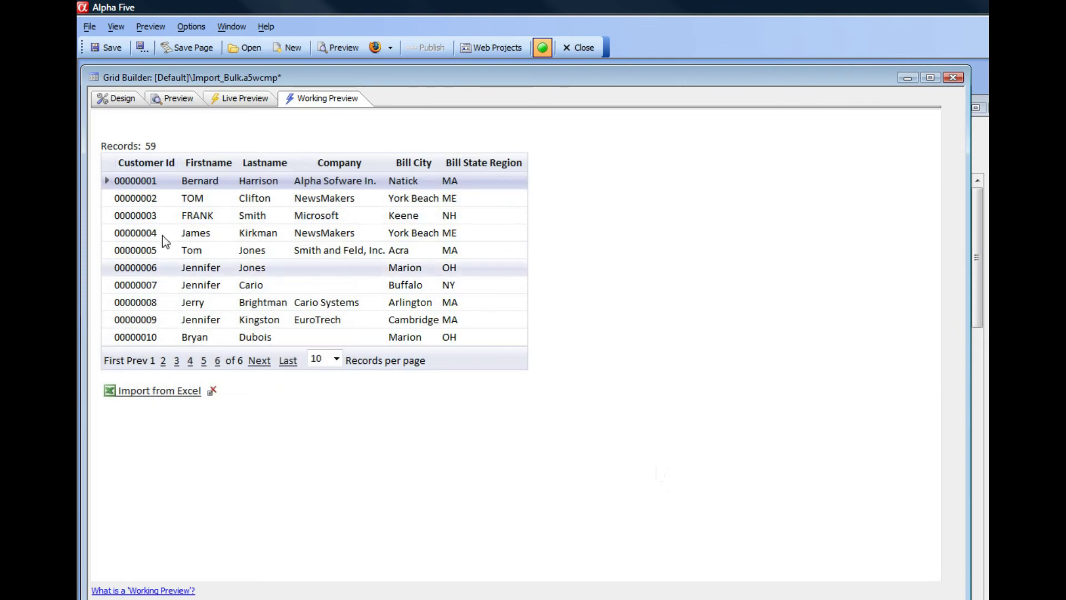
click(213, 178)
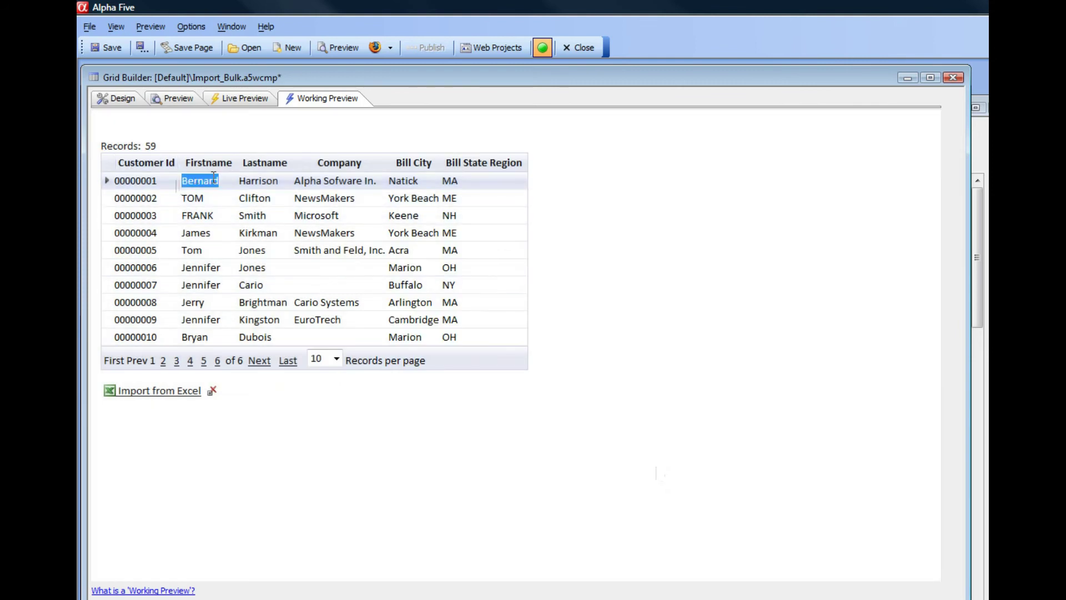
Step: Upload customer.asc into the grid table, bringing the total to 118 records
click(170, 394)
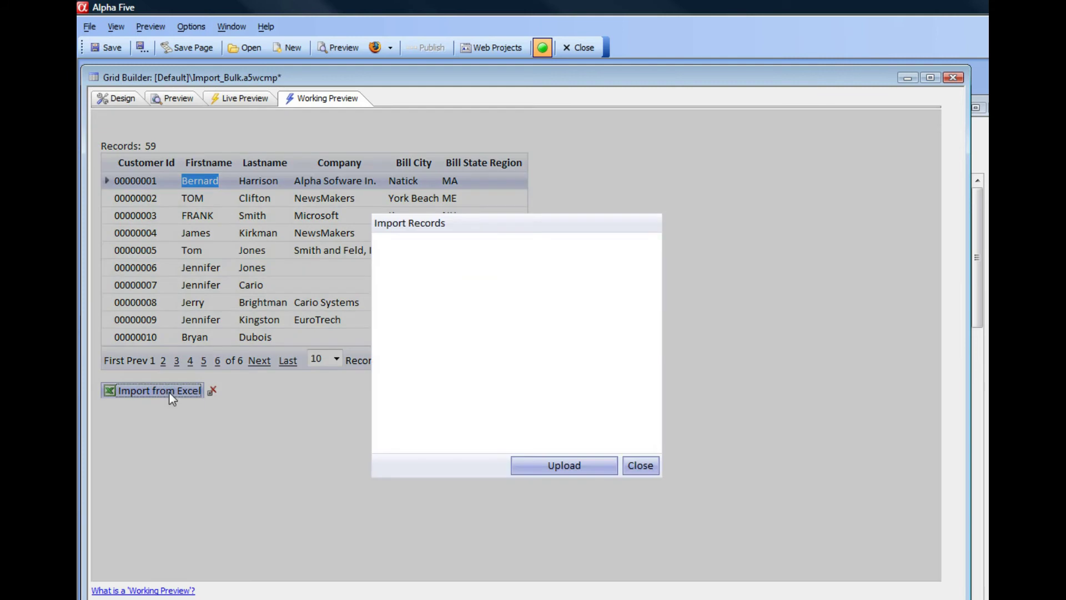
click(586, 268)
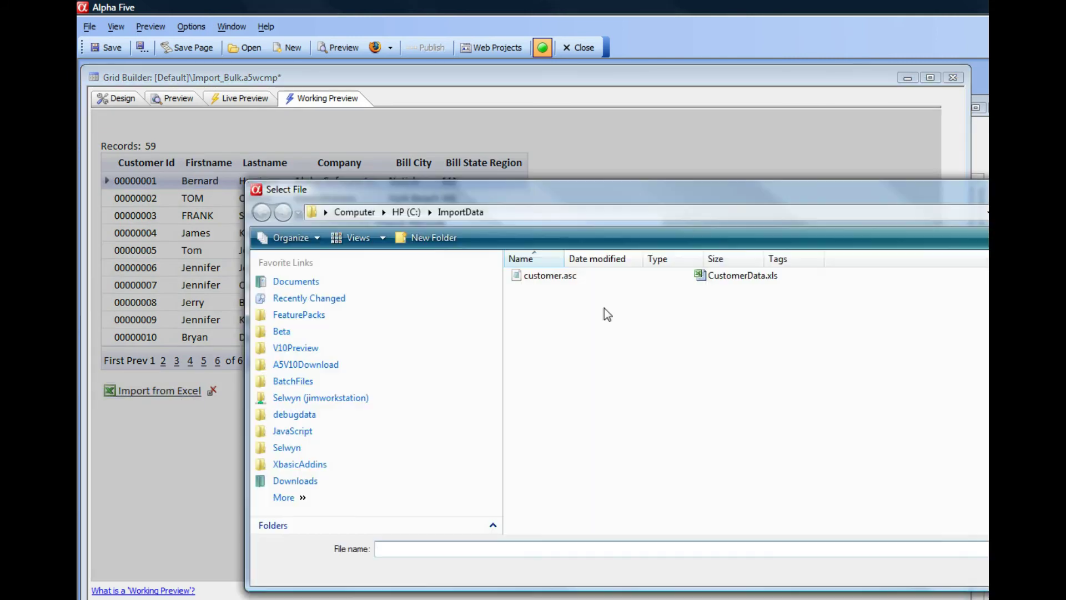
double_click(549, 276)
click(554, 467)
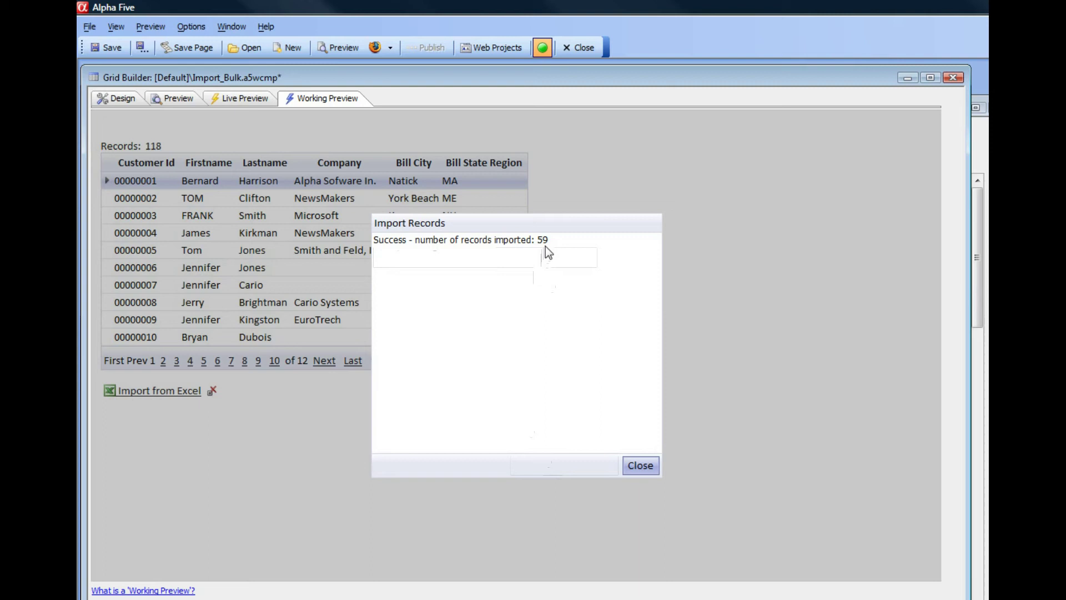
click(644, 466)
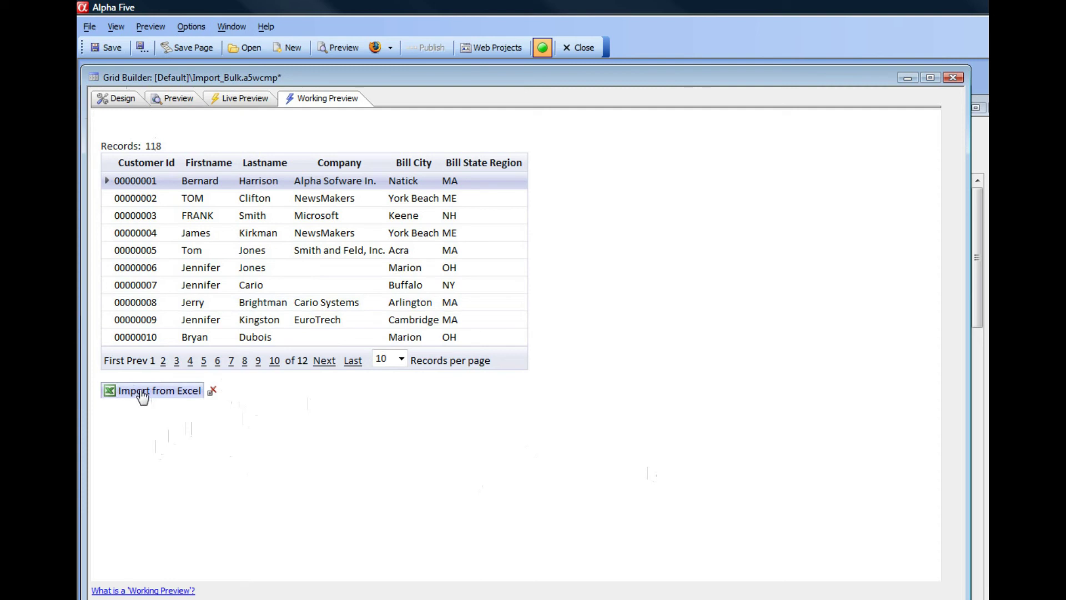
Step: In Design, edit the grid's toolbar action buttons and reach the action button editor
click(127, 99)
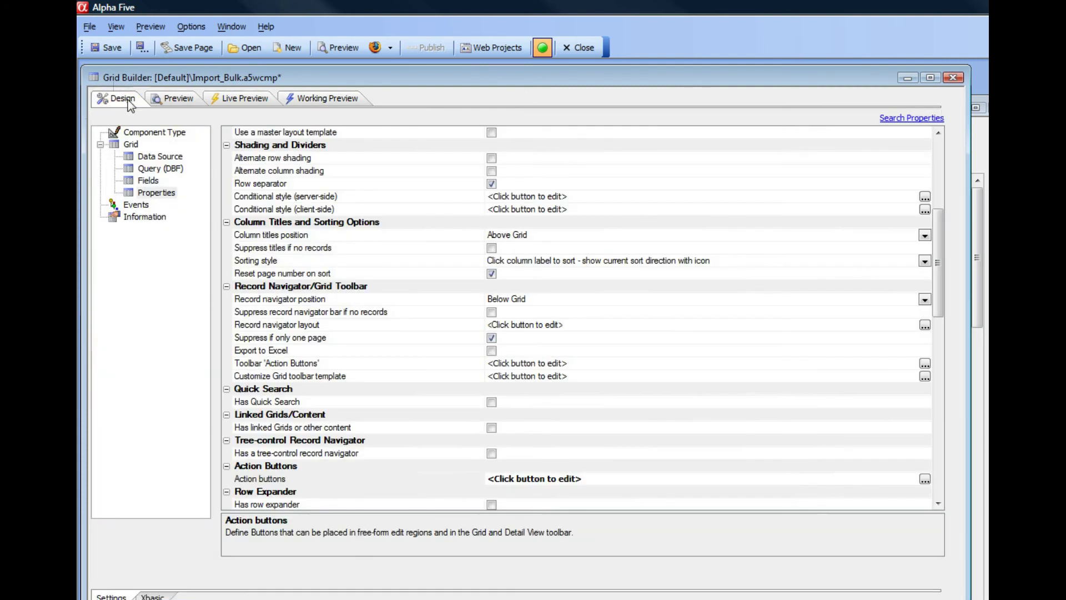
click(286, 365)
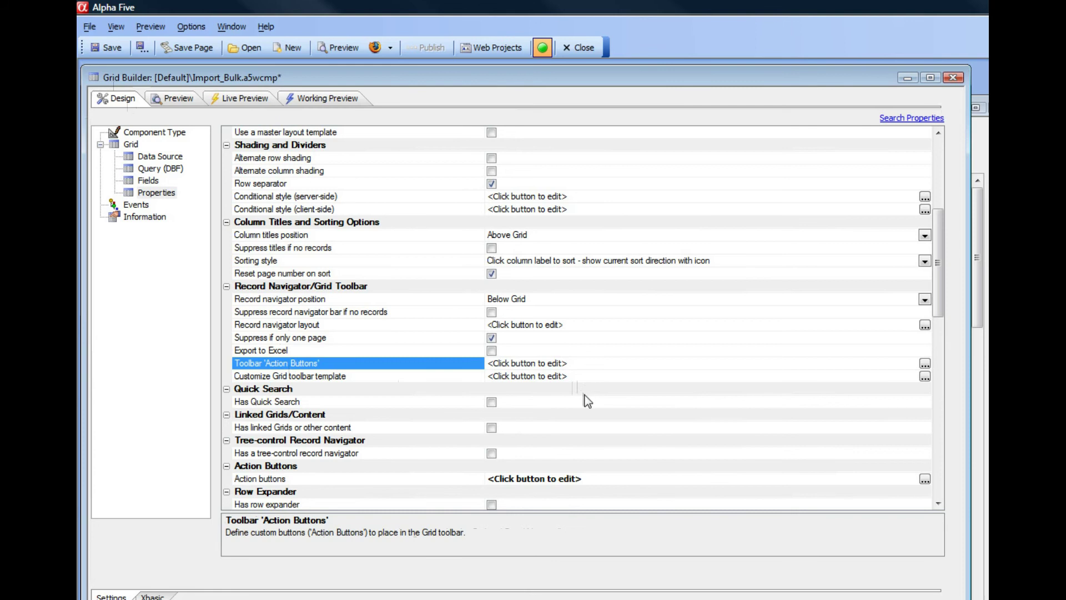
click(300, 479)
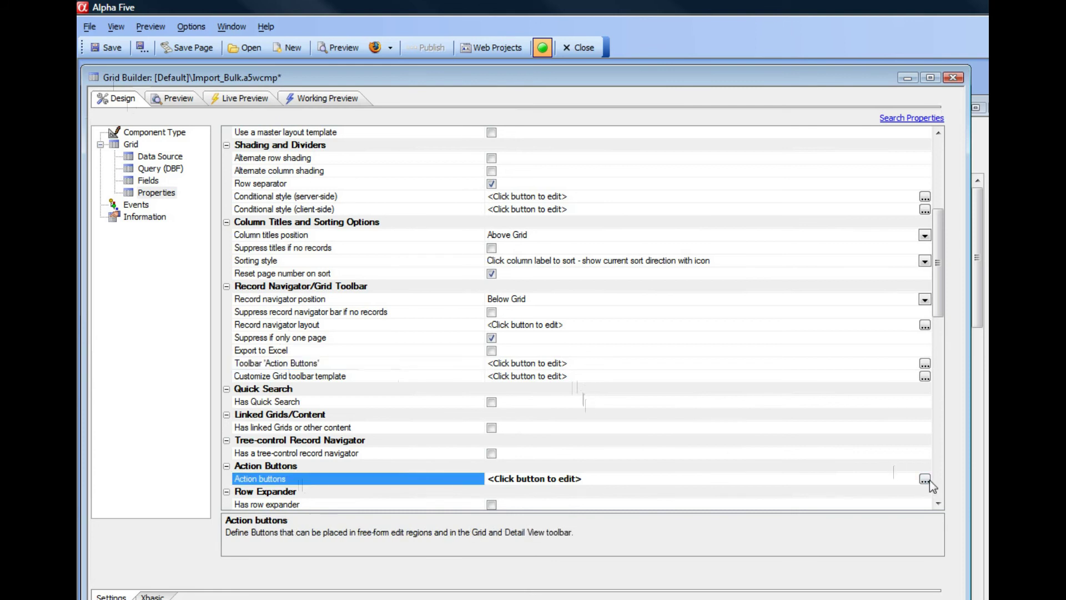
click(280, 366)
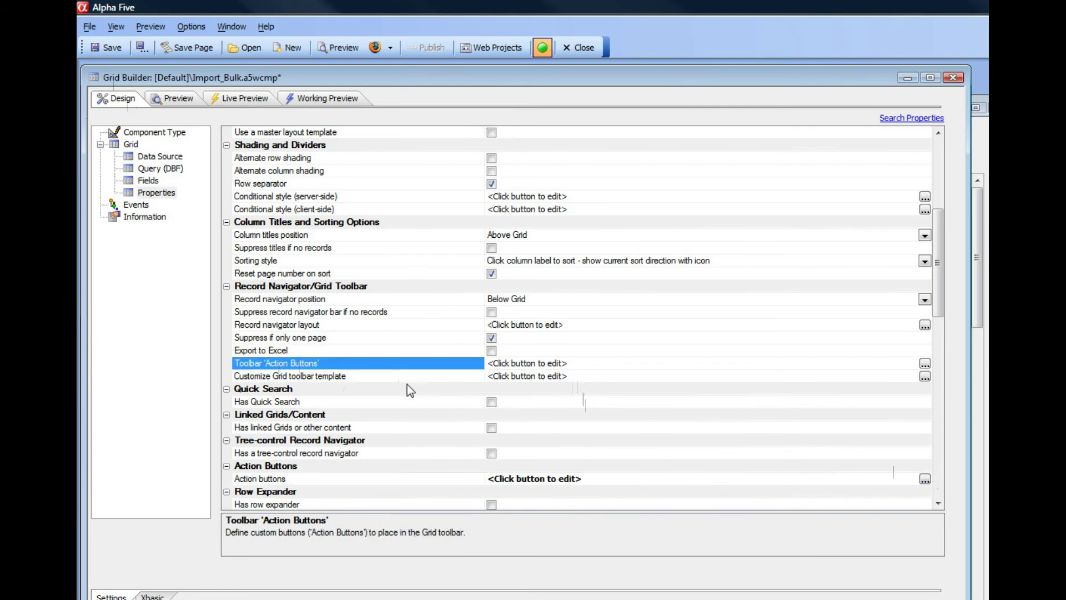
click(925, 363)
drag(618, 206, 328, 44)
click(271, 356)
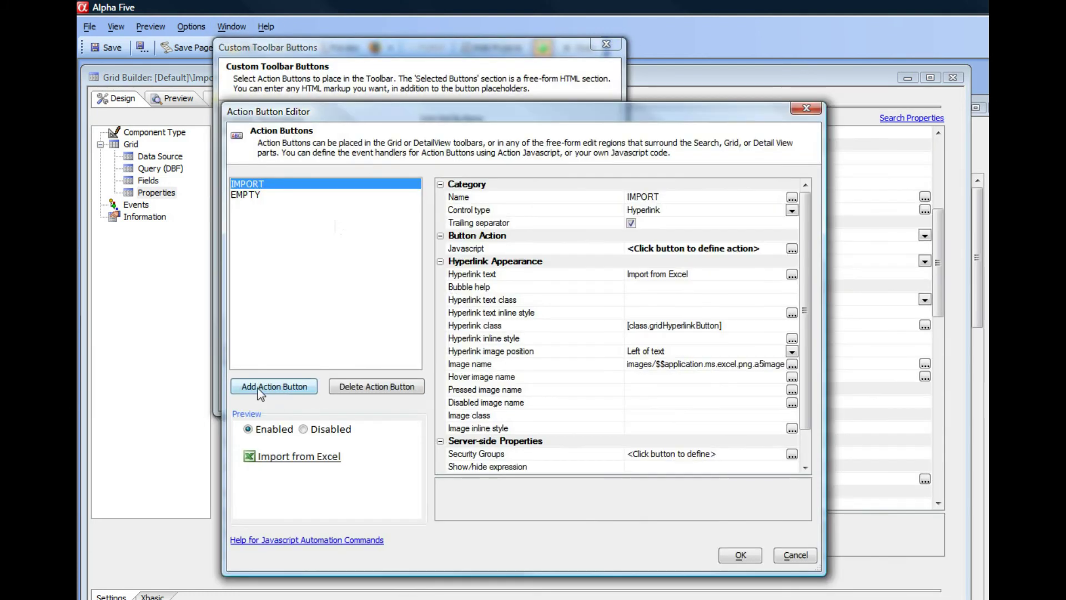
Step: Add a new action button named IMPORT2 with button text 'Import'
click(257, 388)
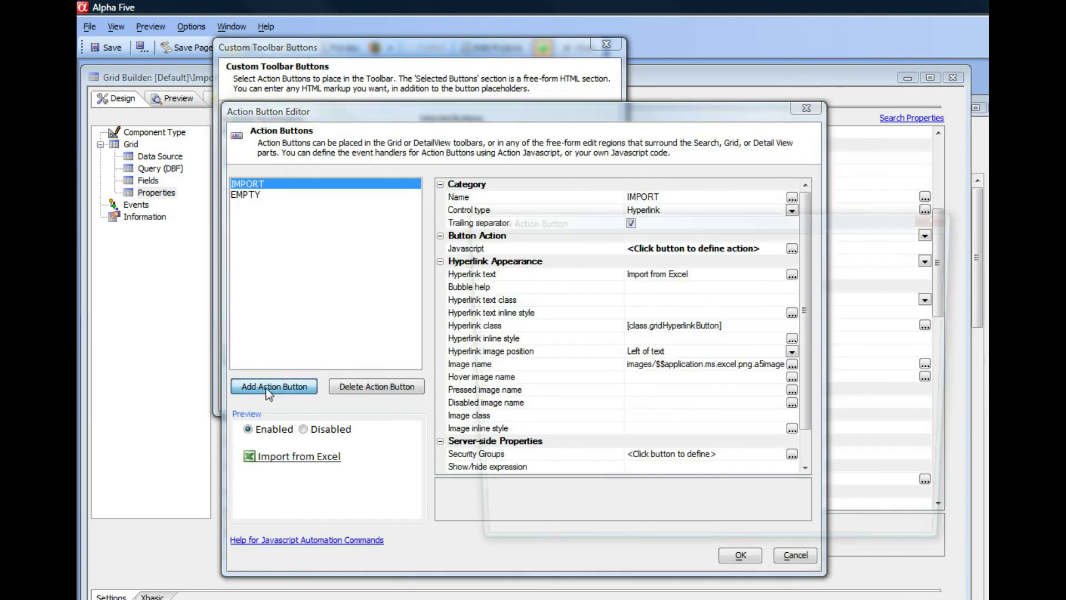
drag(577, 217, 359, 176)
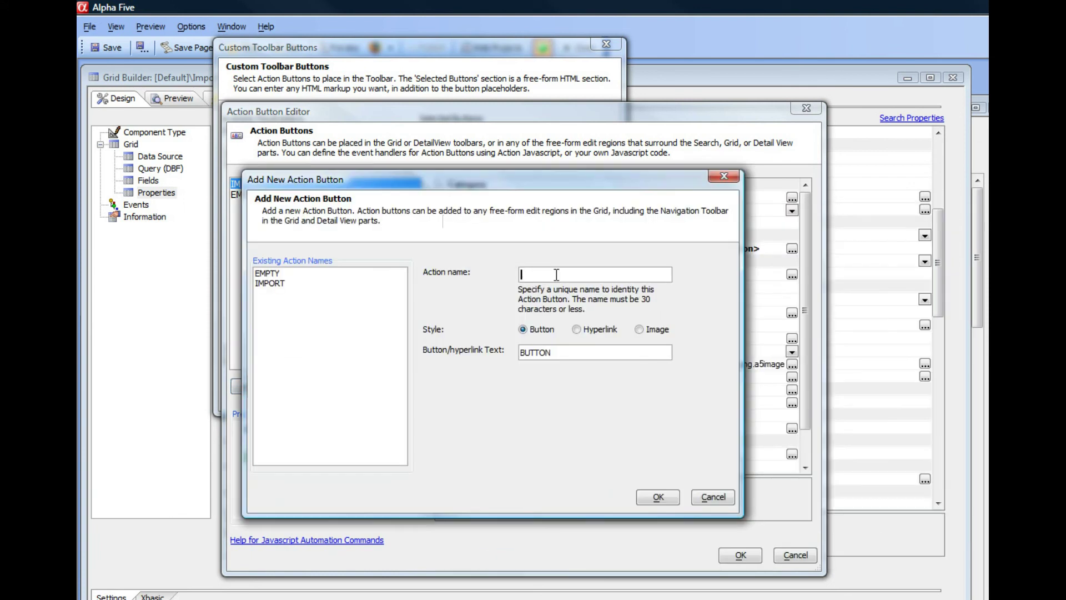
text(Import2)
key(Tab)
text(Import)
click(662, 498)
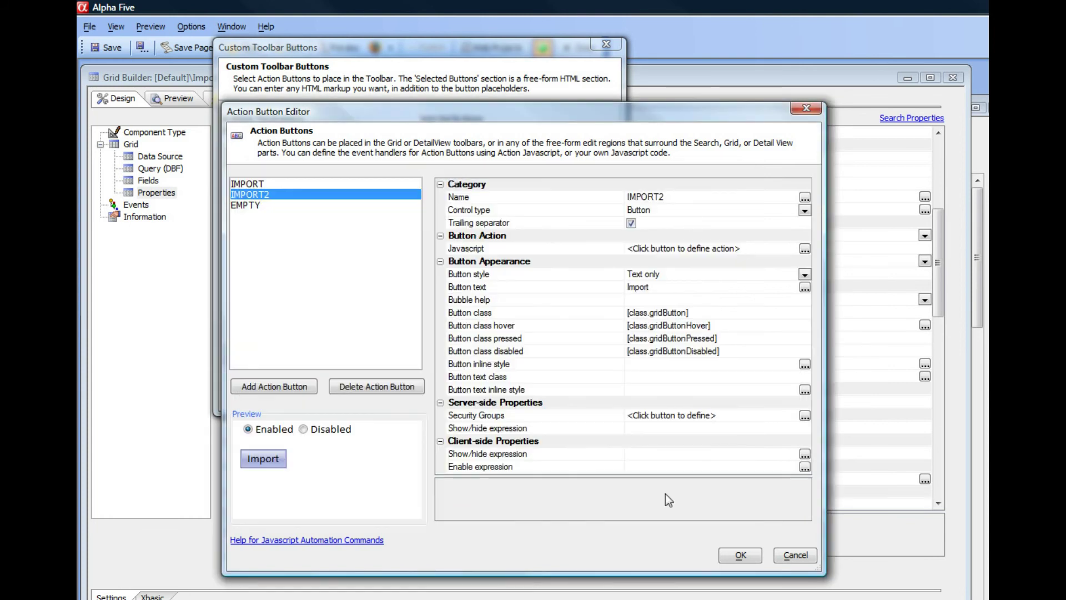
click(578, 250)
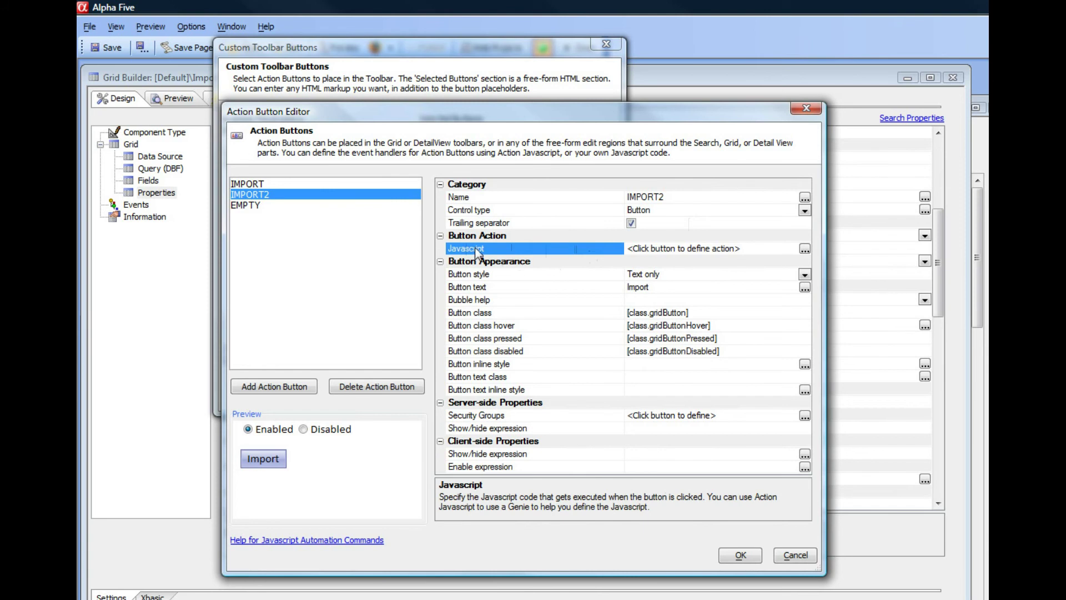
Step: Give IMPORT2's click event an Import Data action and bring its upload settings into view
click(805, 249)
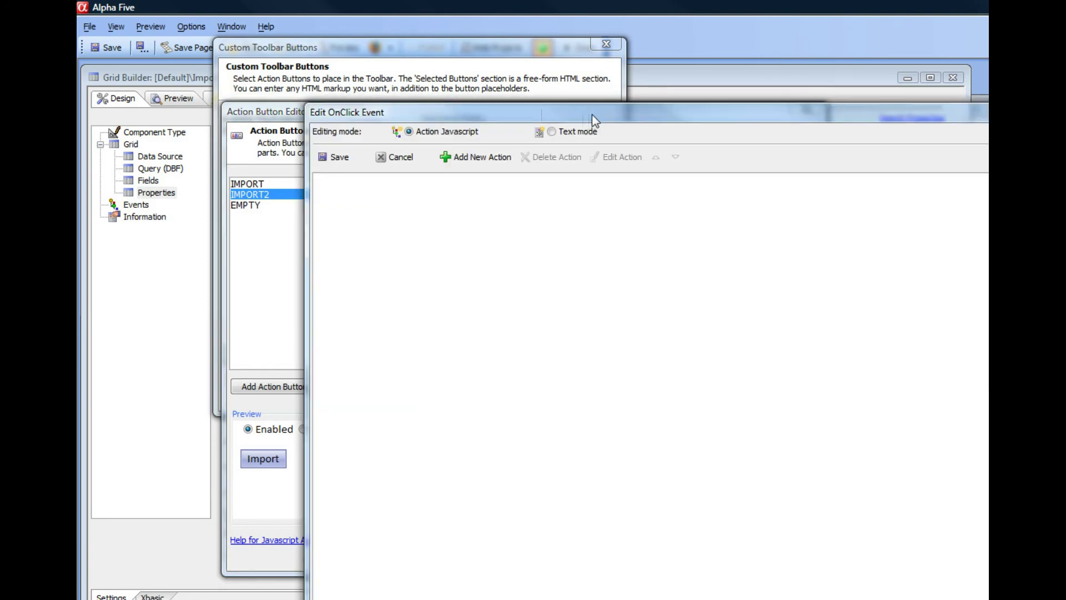
click(290, 129)
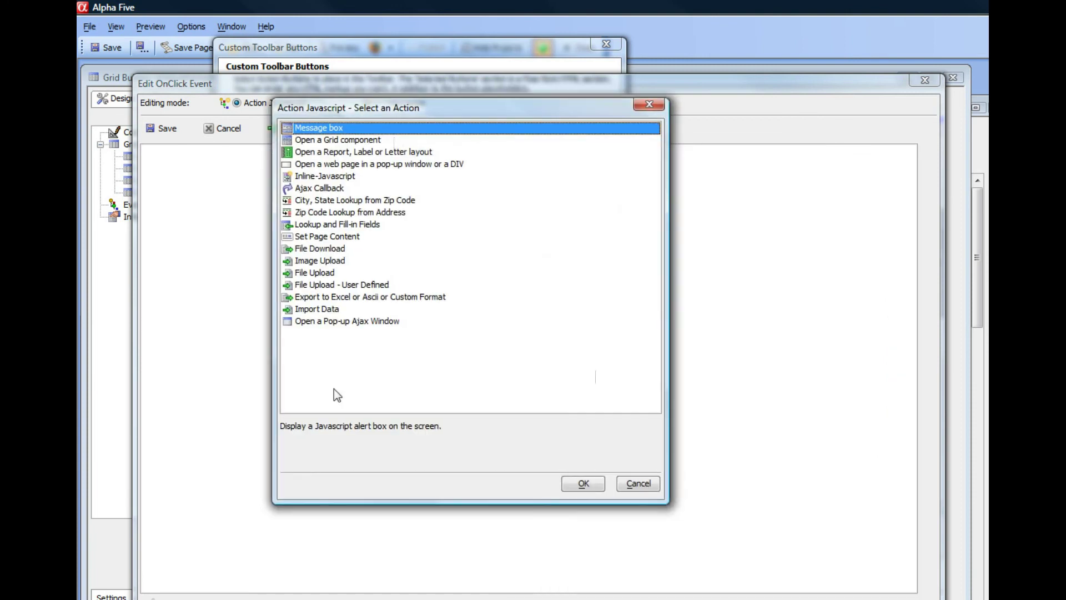
click(333, 310)
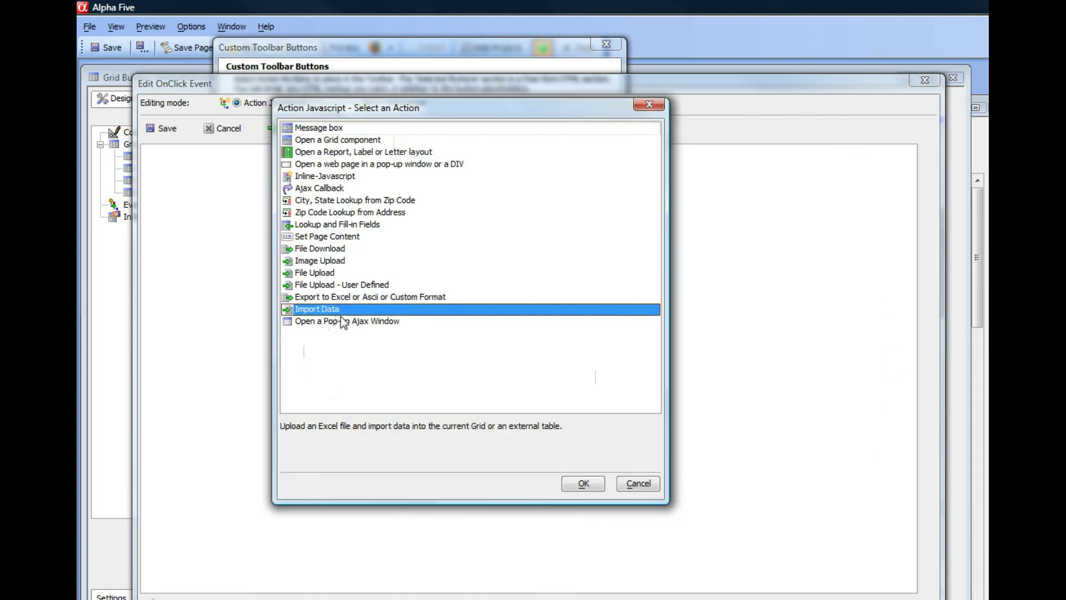
click(579, 483)
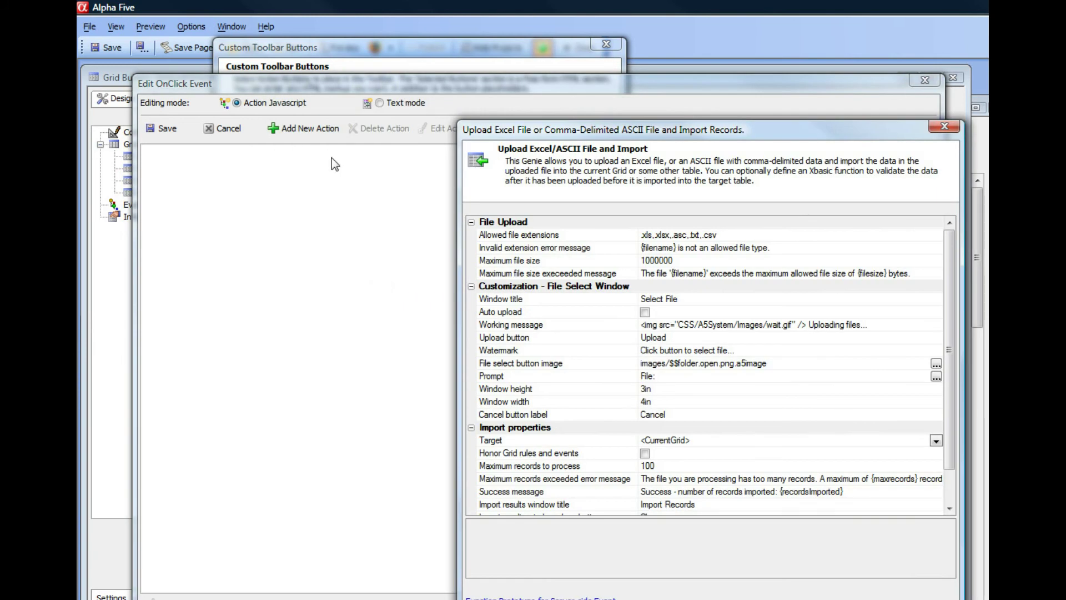
drag(639, 136, 351, 50)
click(247, 149)
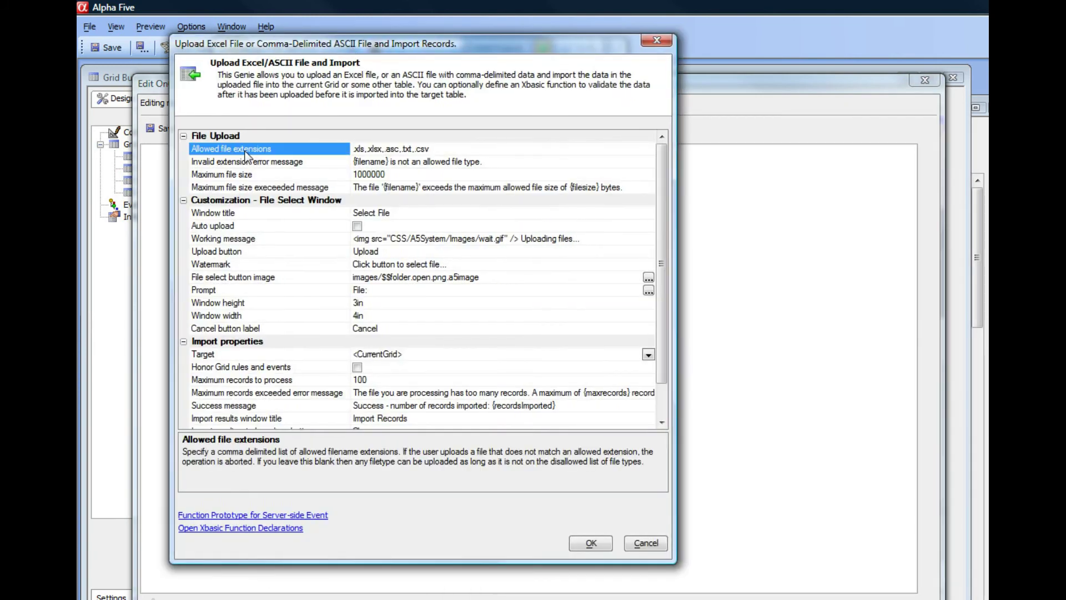
Step: Enable Auto upload and keep the import Target as <CurrentGrid> after trying <External>
click(357, 226)
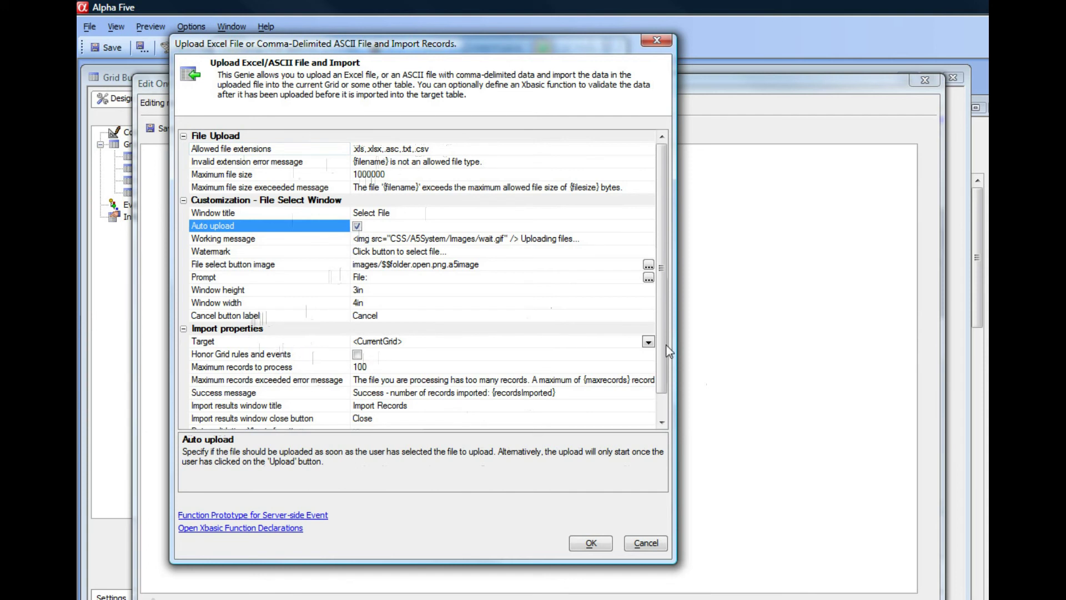
click(650, 343)
click(649, 342)
click(376, 366)
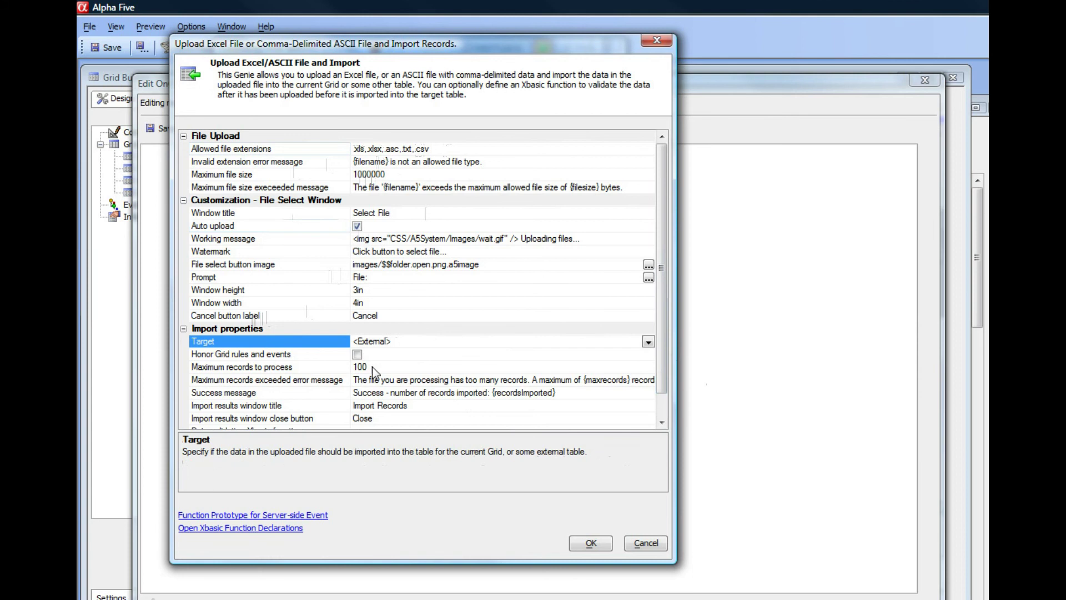
click(648, 342)
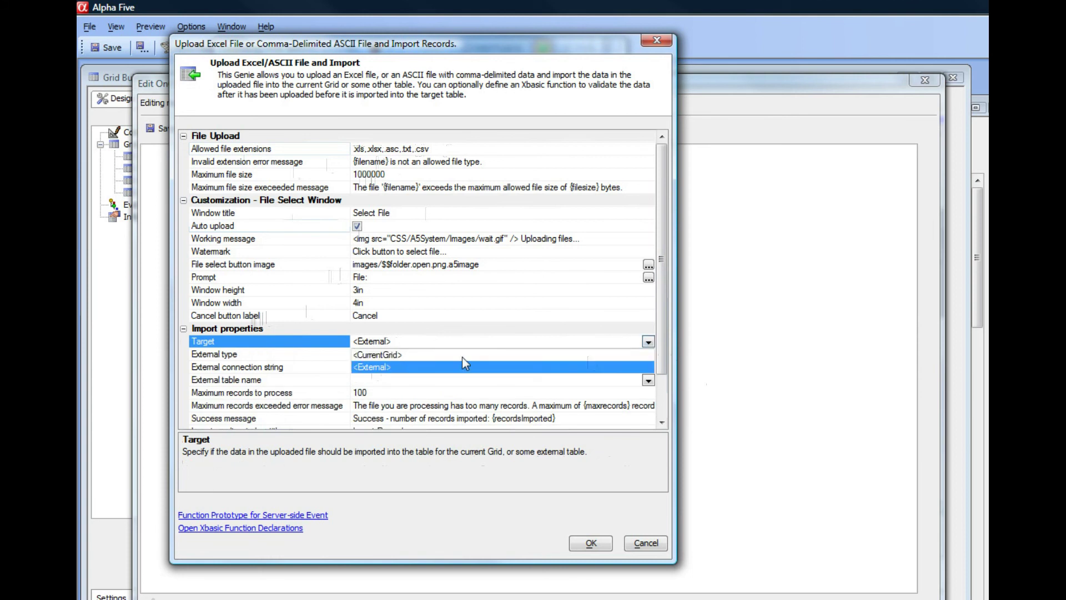
click(377, 355)
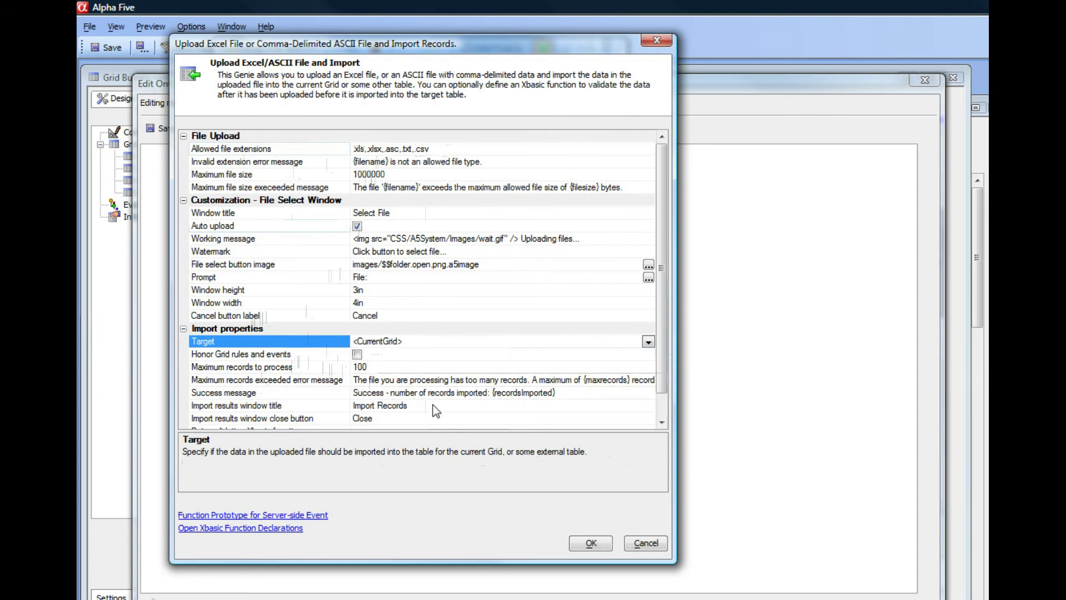
Step: Change Maximum records to process from 100 to 0 and accept the import action settings
click(339, 370)
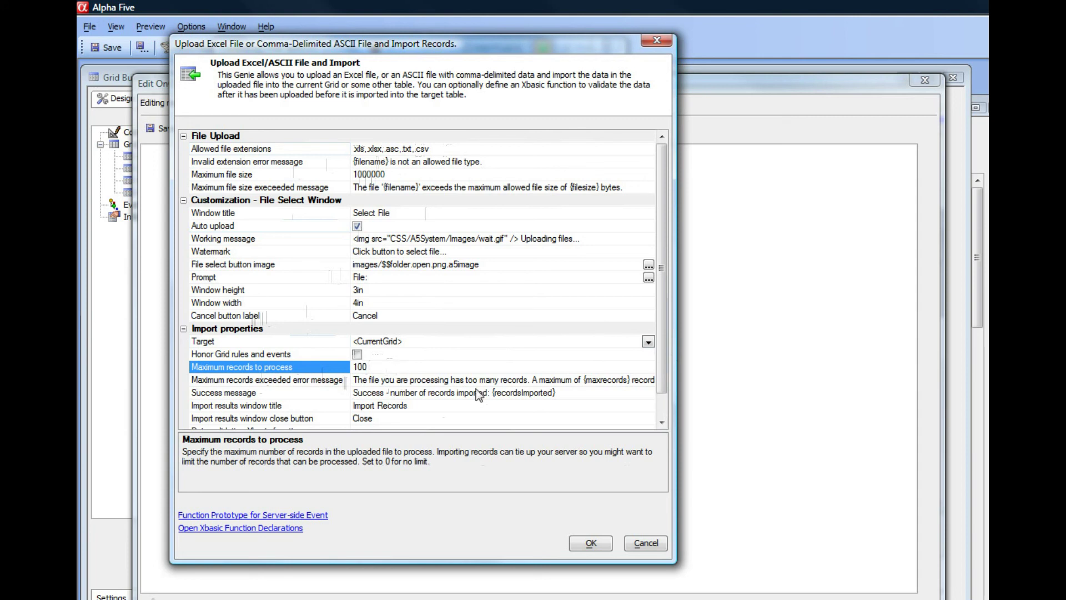
click(370, 368)
text(0)
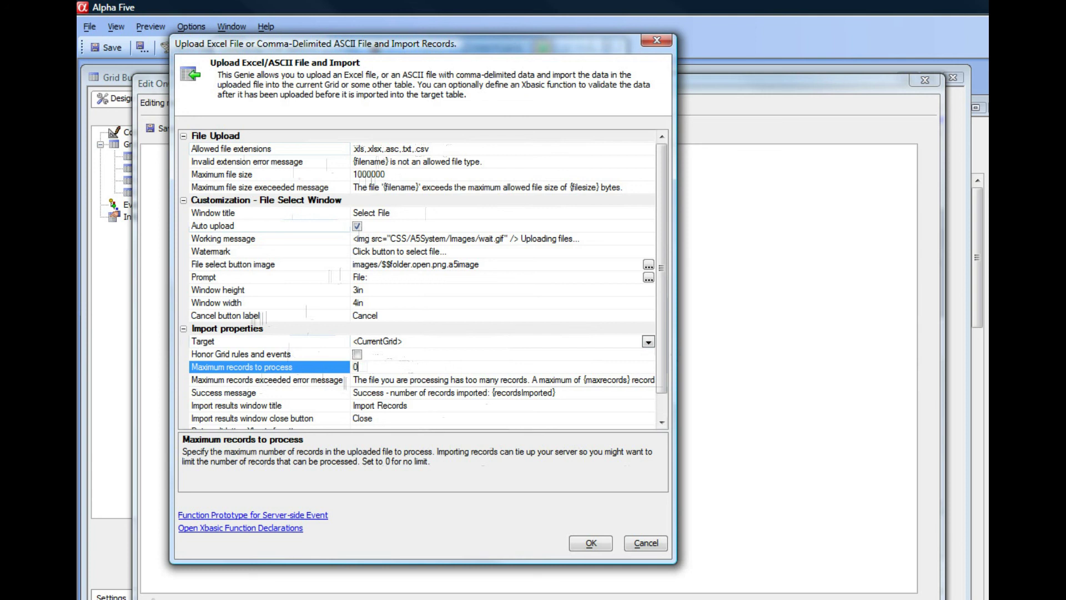
click(305, 383)
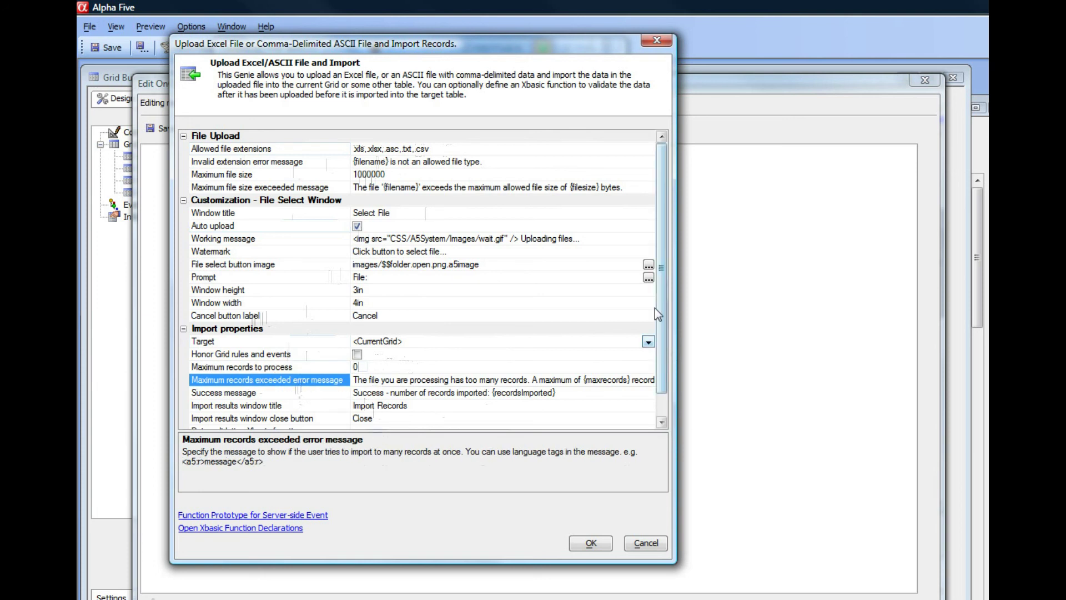
scroll(669, 333, down, 2)
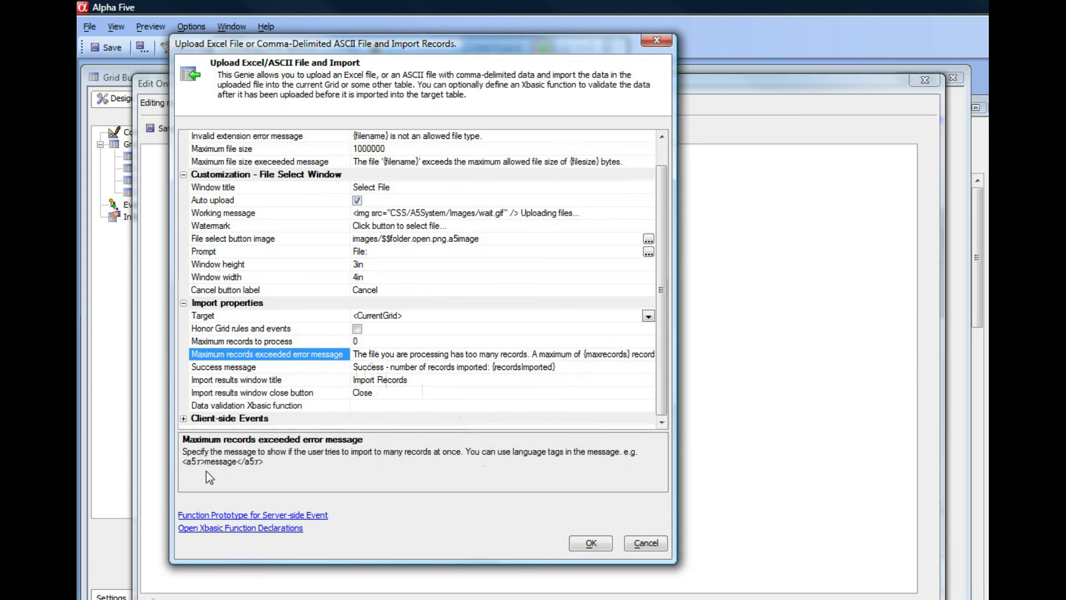
click(587, 544)
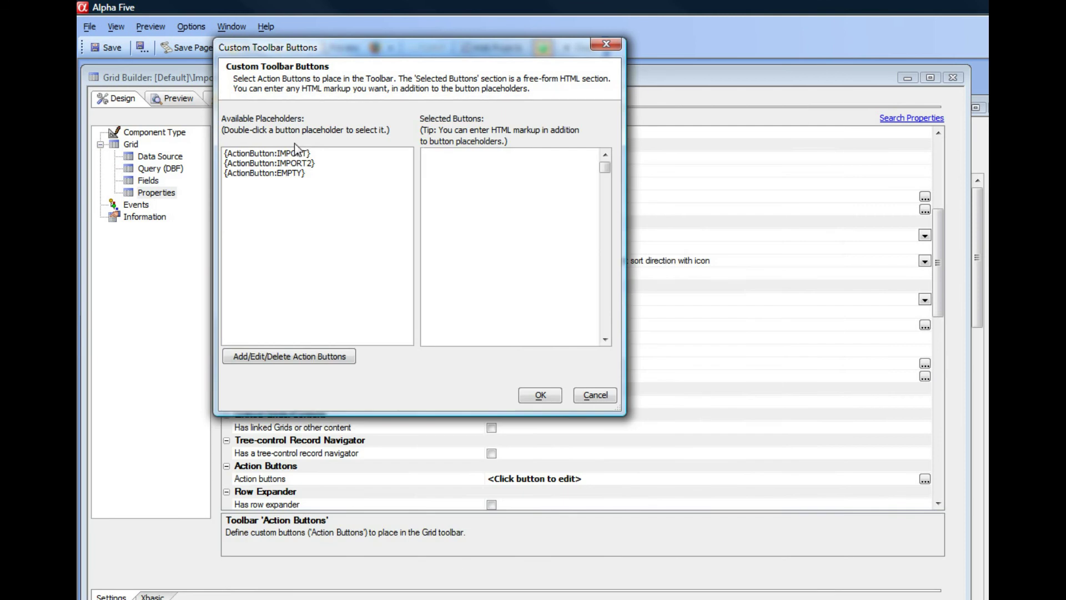
Step: Add {ActionButton:IMPORT2} to the custom toolbar buttons and run the grid in Working Preview
double_click(303, 164)
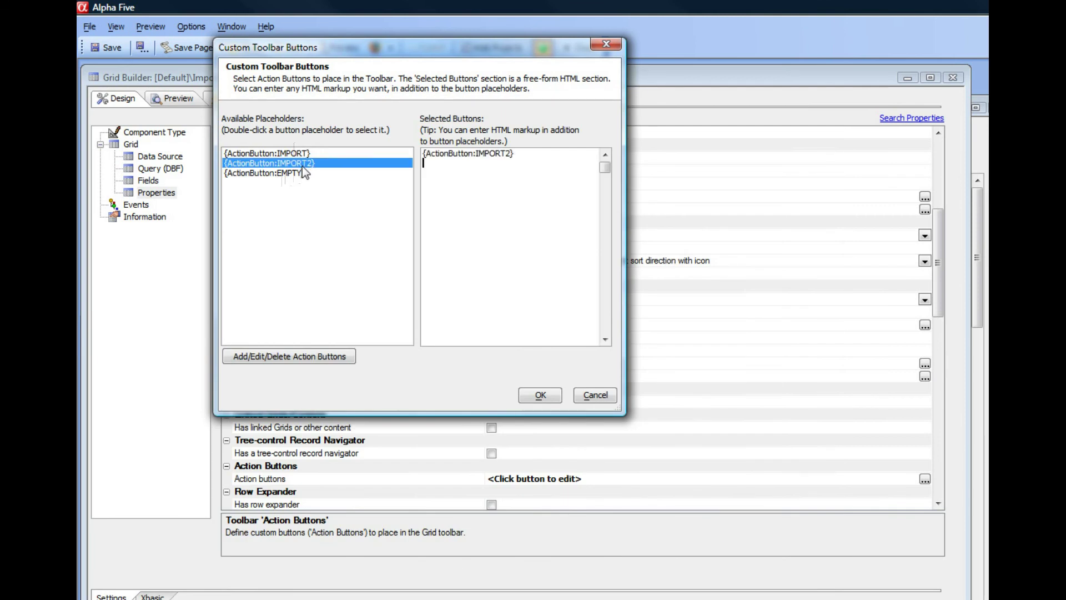
click(528, 394)
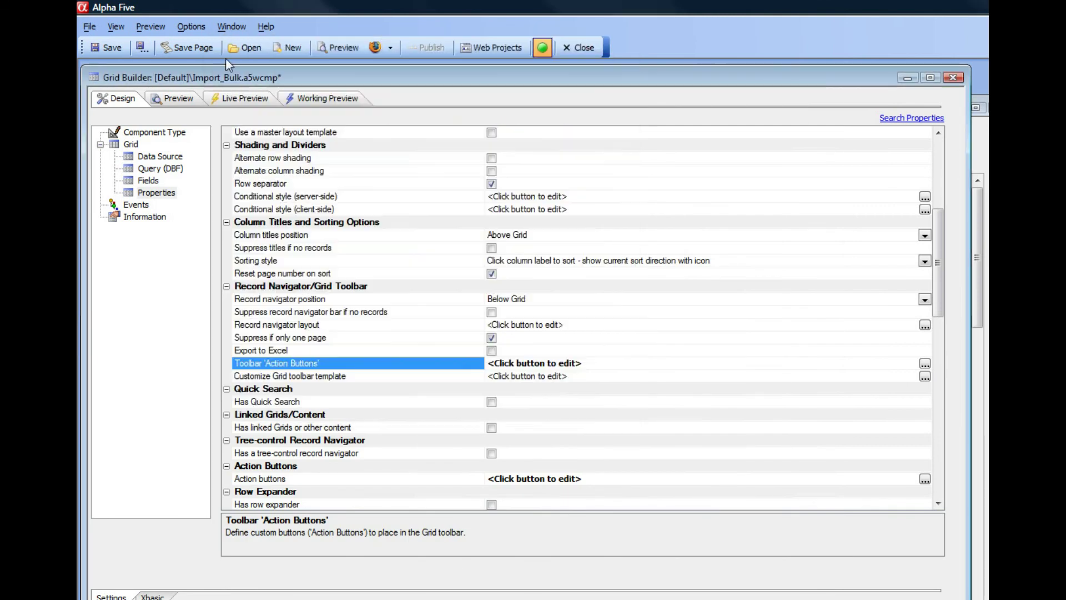
click(303, 100)
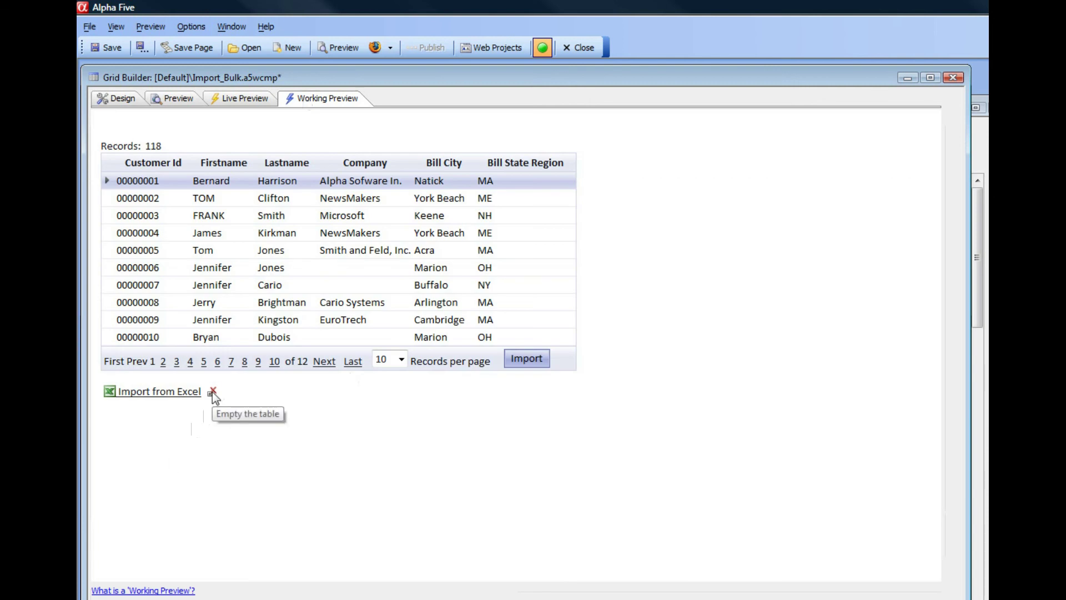
Step: Empty the grid's table, then pick CustomerData.xls through the new Import button
click(212, 392)
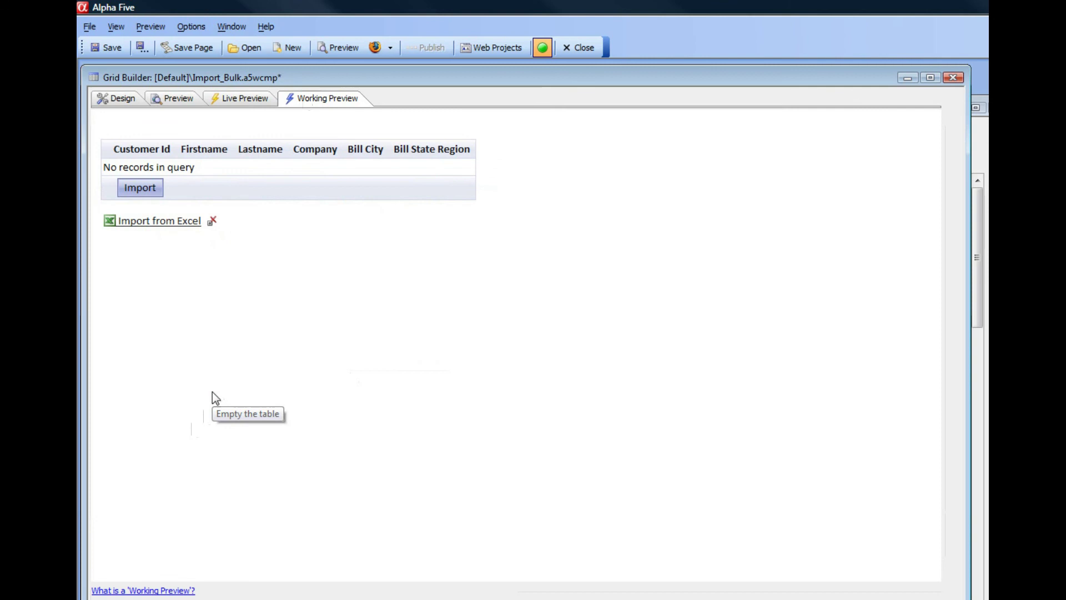
click(141, 189)
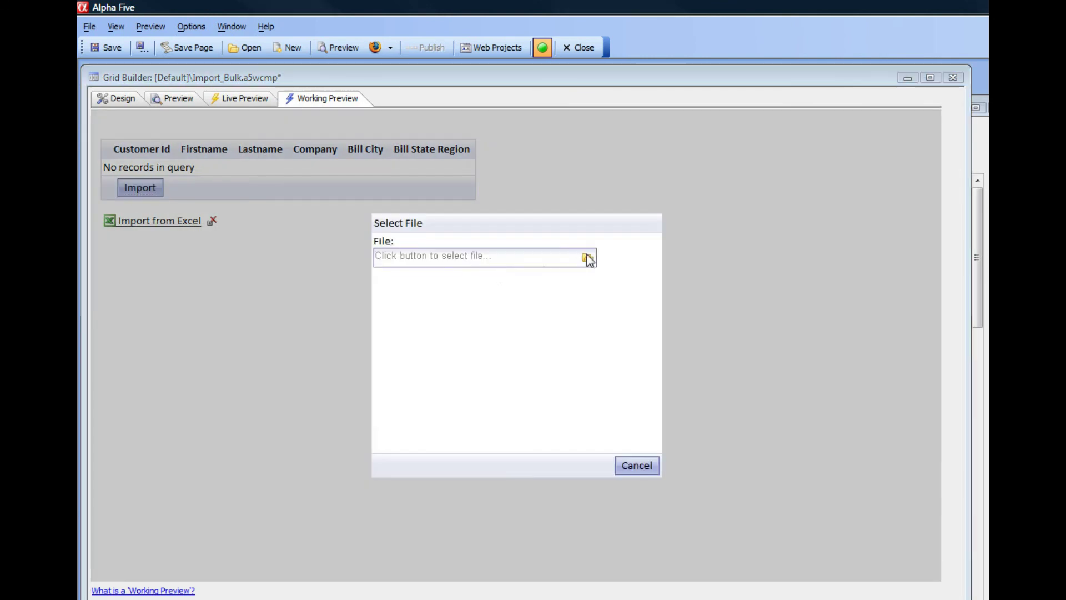
click(588, 258)
double_click(730, 276)
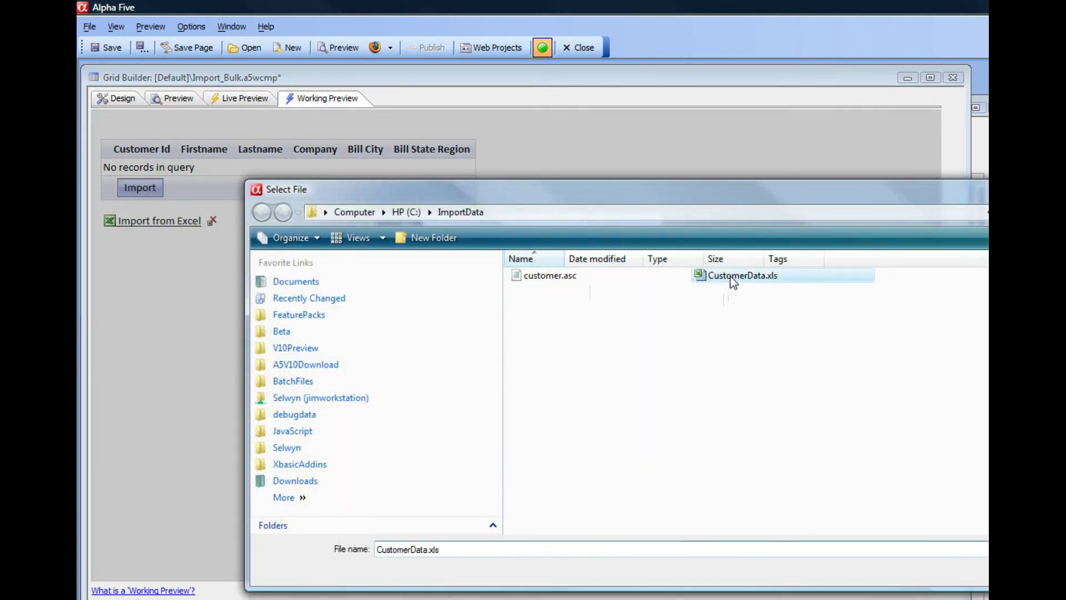